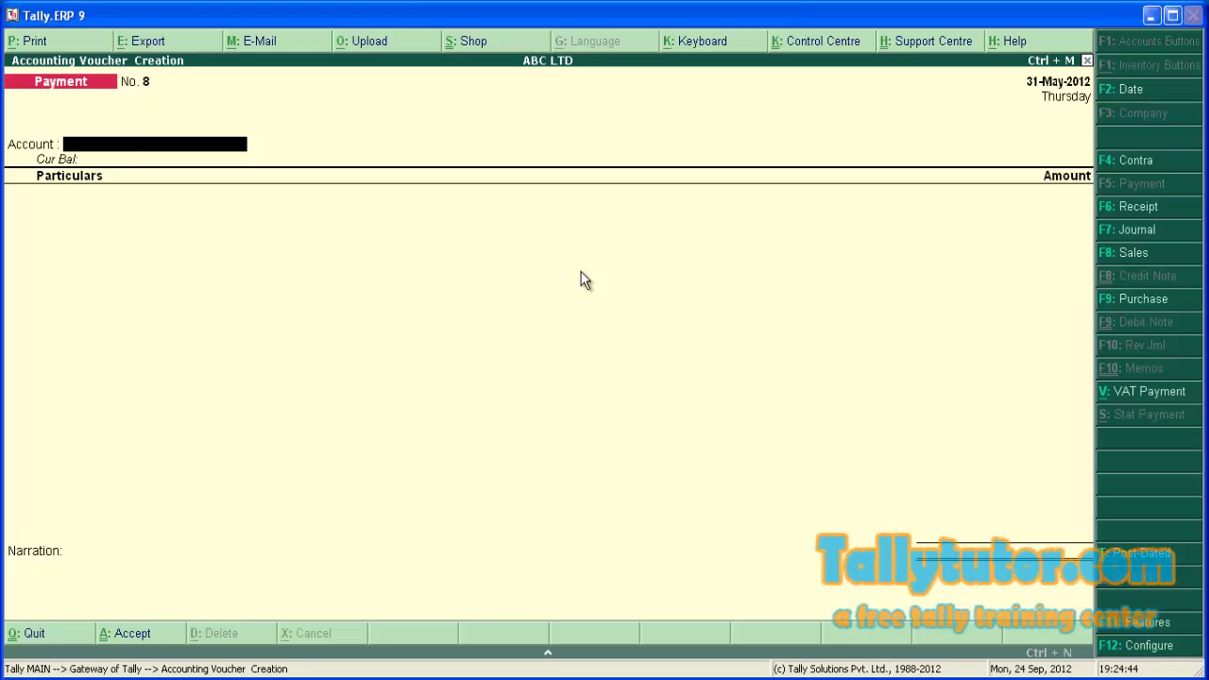
Step: Turn off single entry mode for payment, receipt and contra vouchers in the payment configuration and save the settings
key("F12")
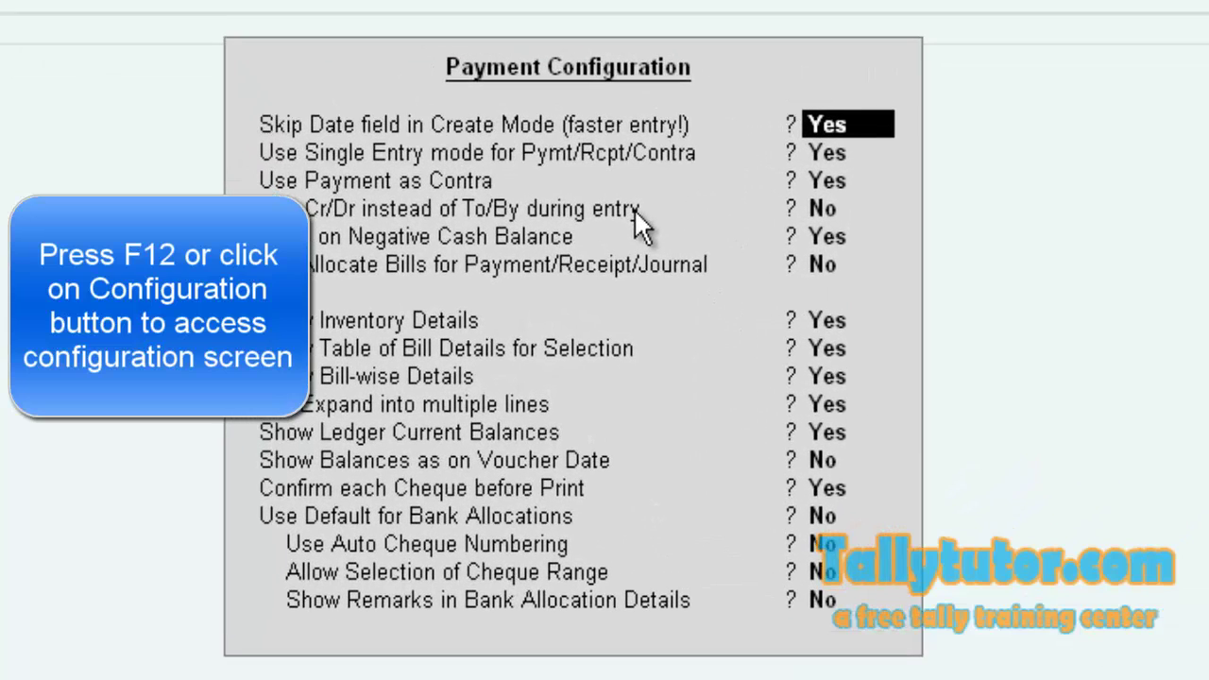
key("Return")
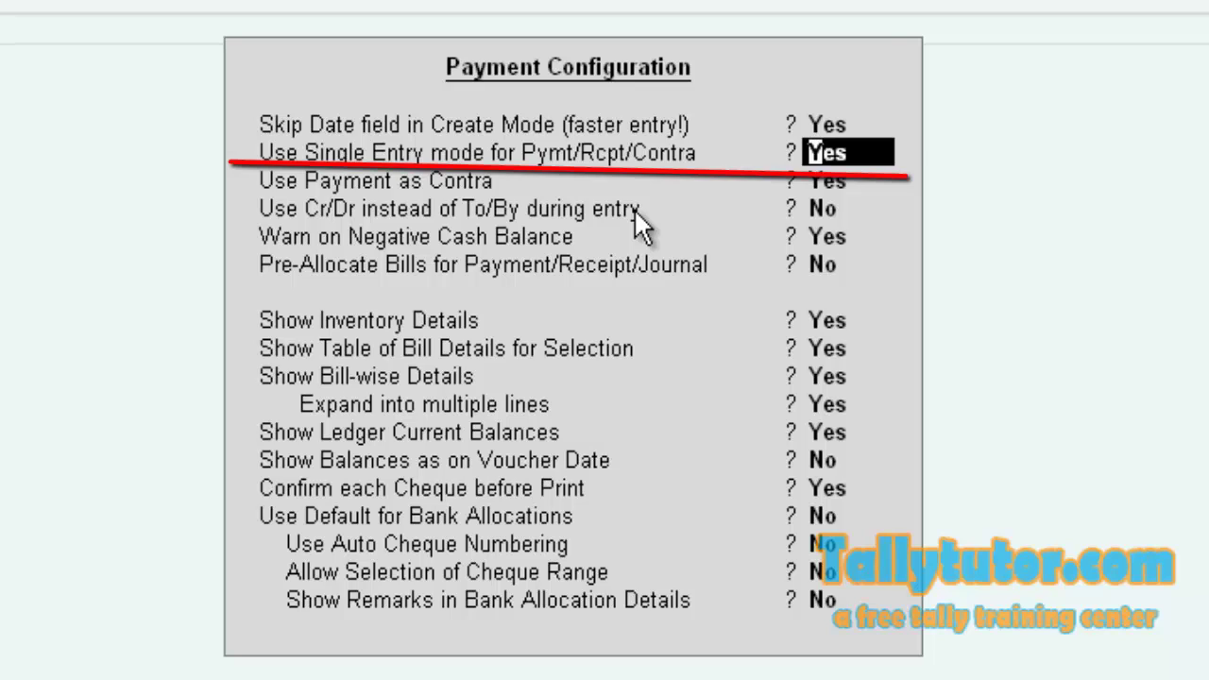
type("no")
key("Return")
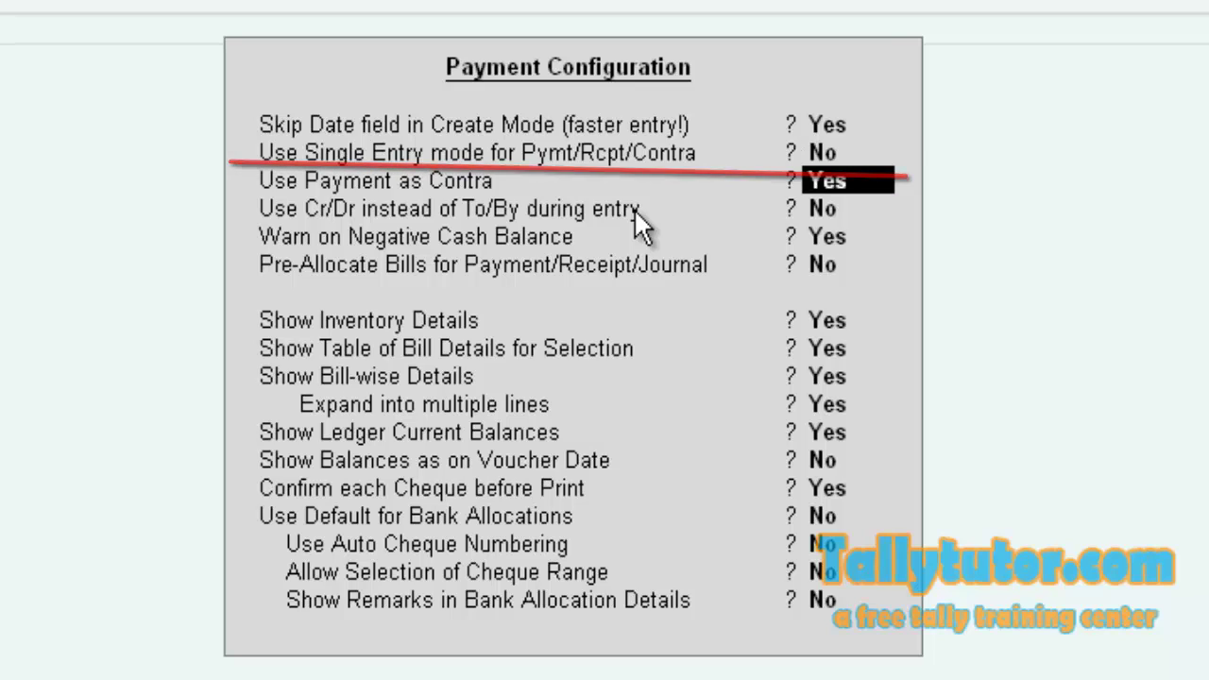
key("Return")
key("Return")
key("Return")
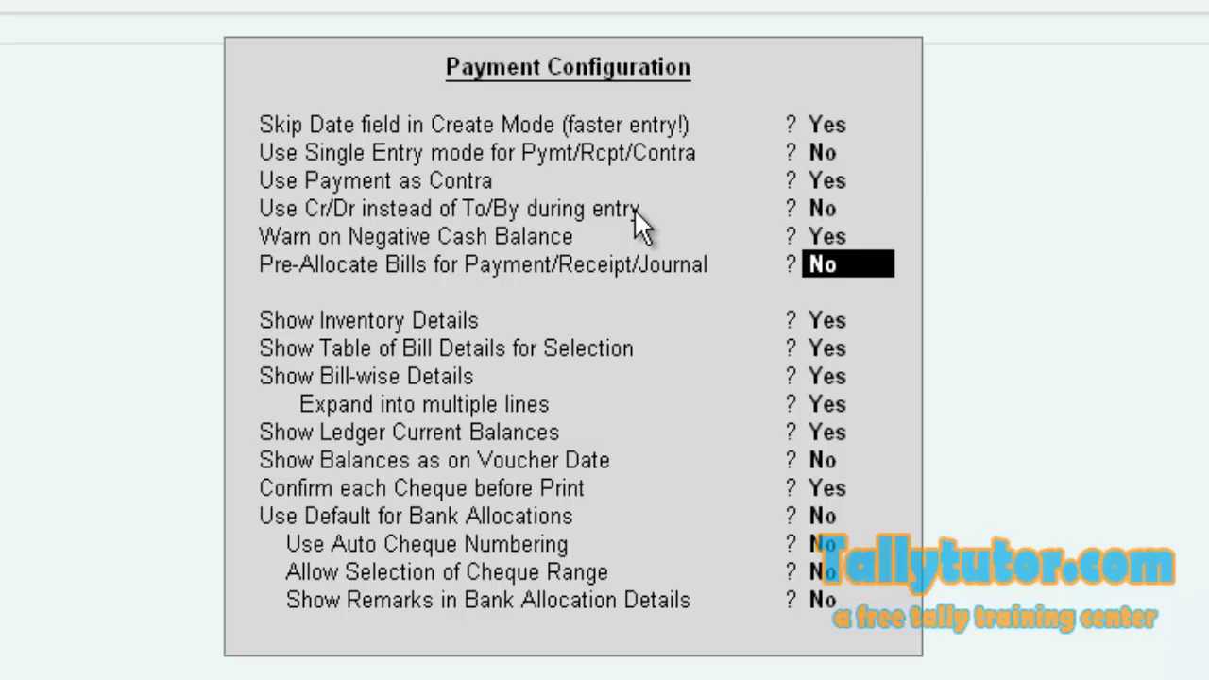
key("Return")
key("Return")
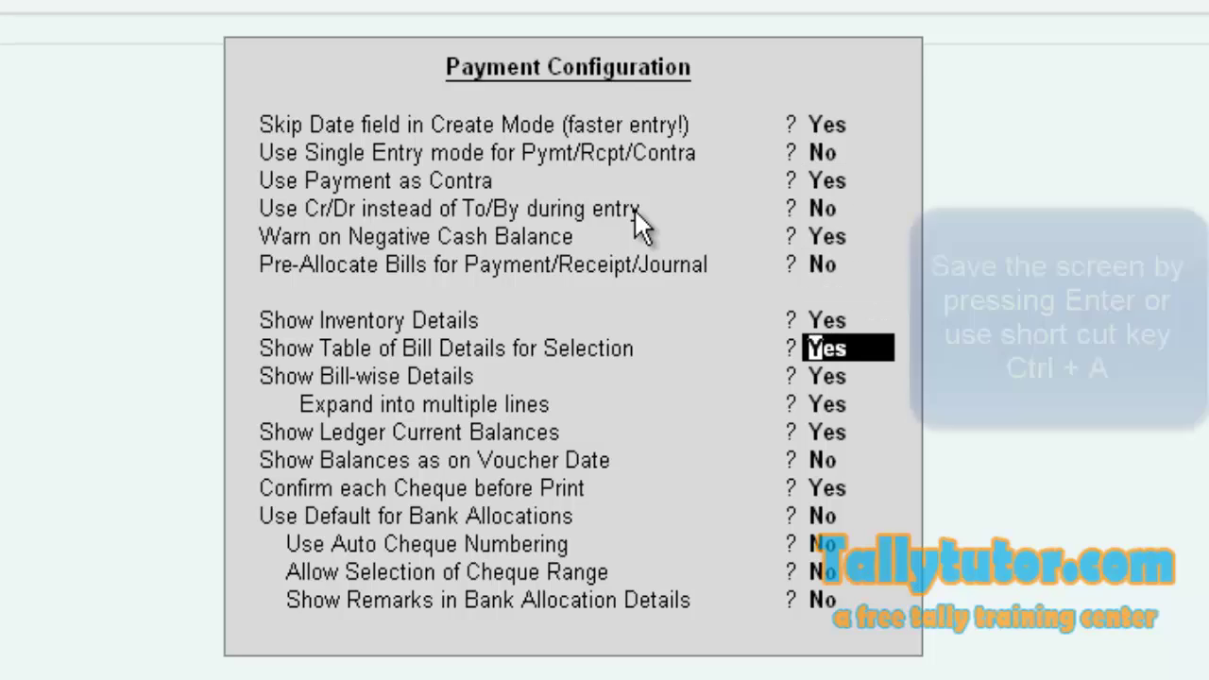
key("Return")
key("Return")
key("Return")
key("Return")
key("Return")
key("Return")
key("Return")
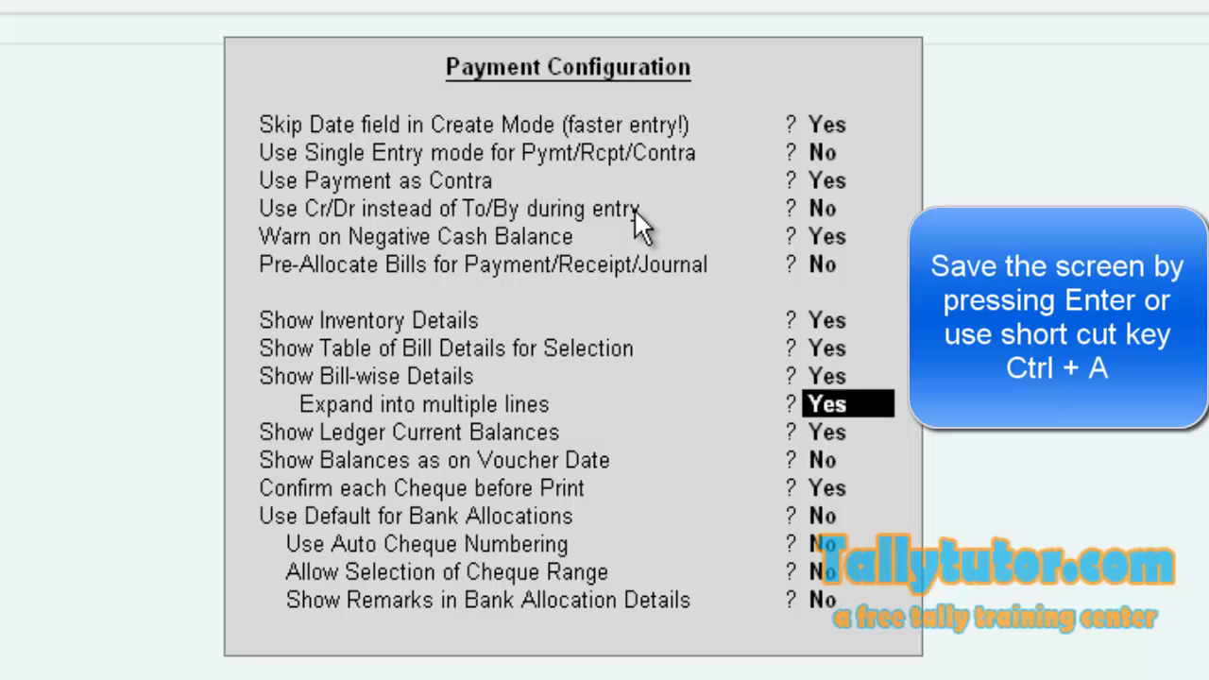
key("Return")
key("Return")
key("Return")
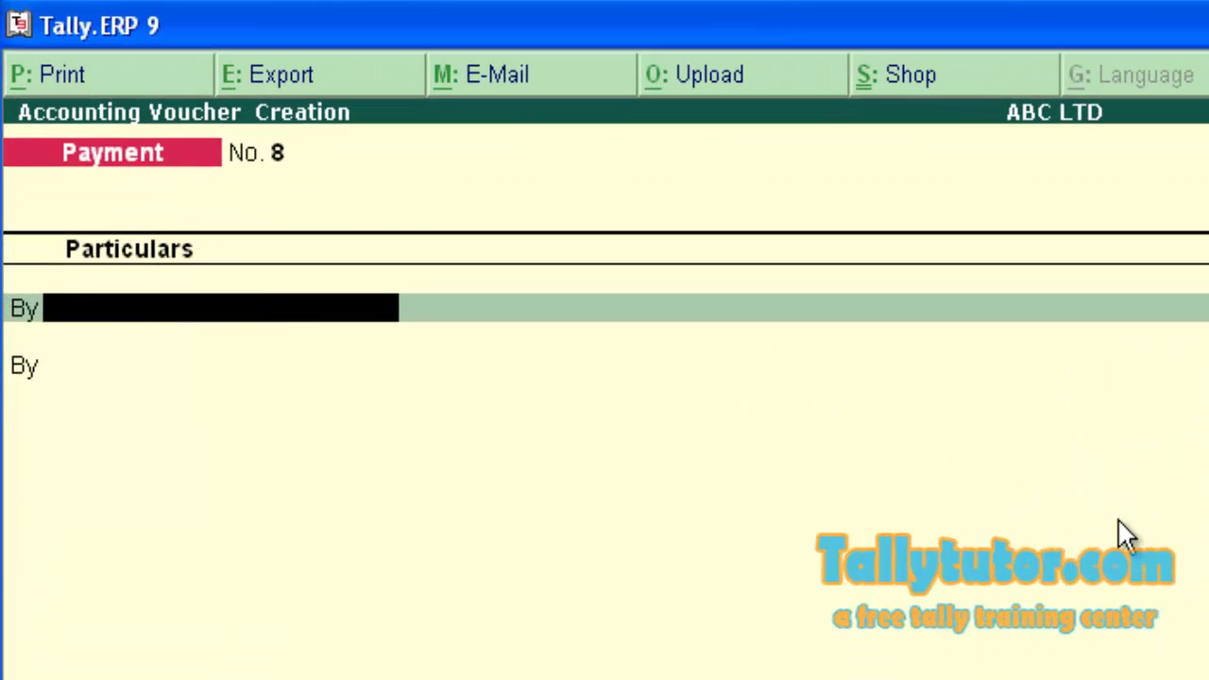
Step: Debit the Office Expense ledger with 5,000 on the first line of the payment voucher
type("Off")
key("Return")
type("500")
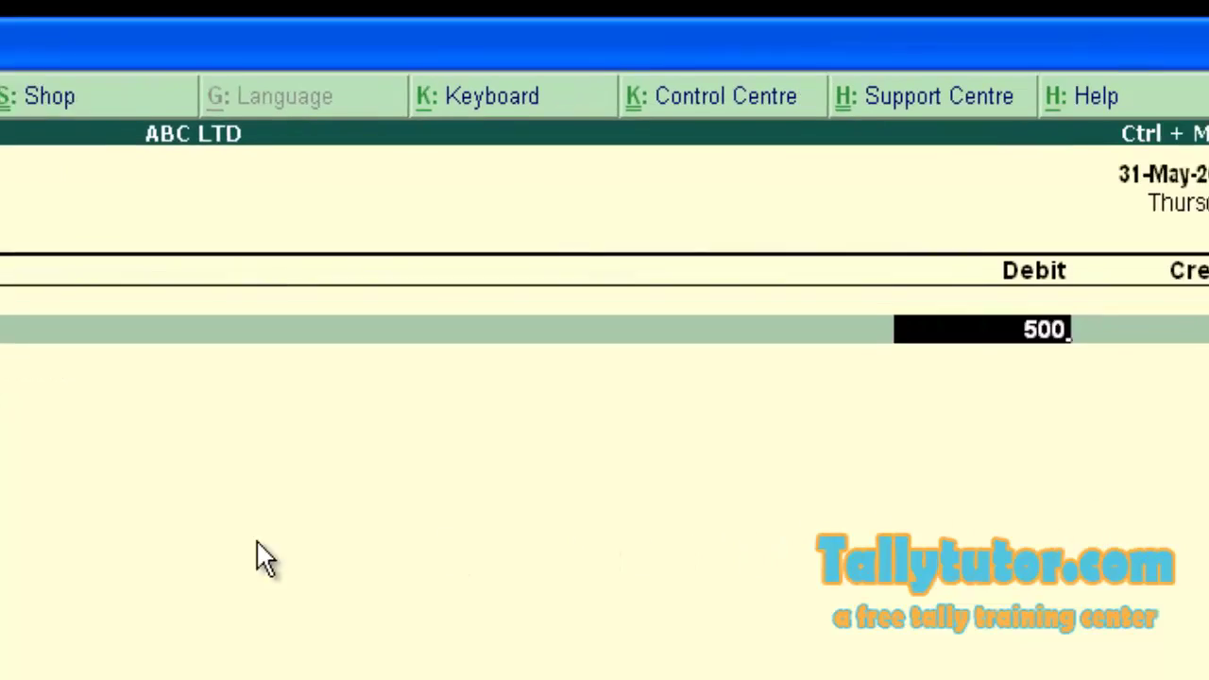
type("0")
key("Return")
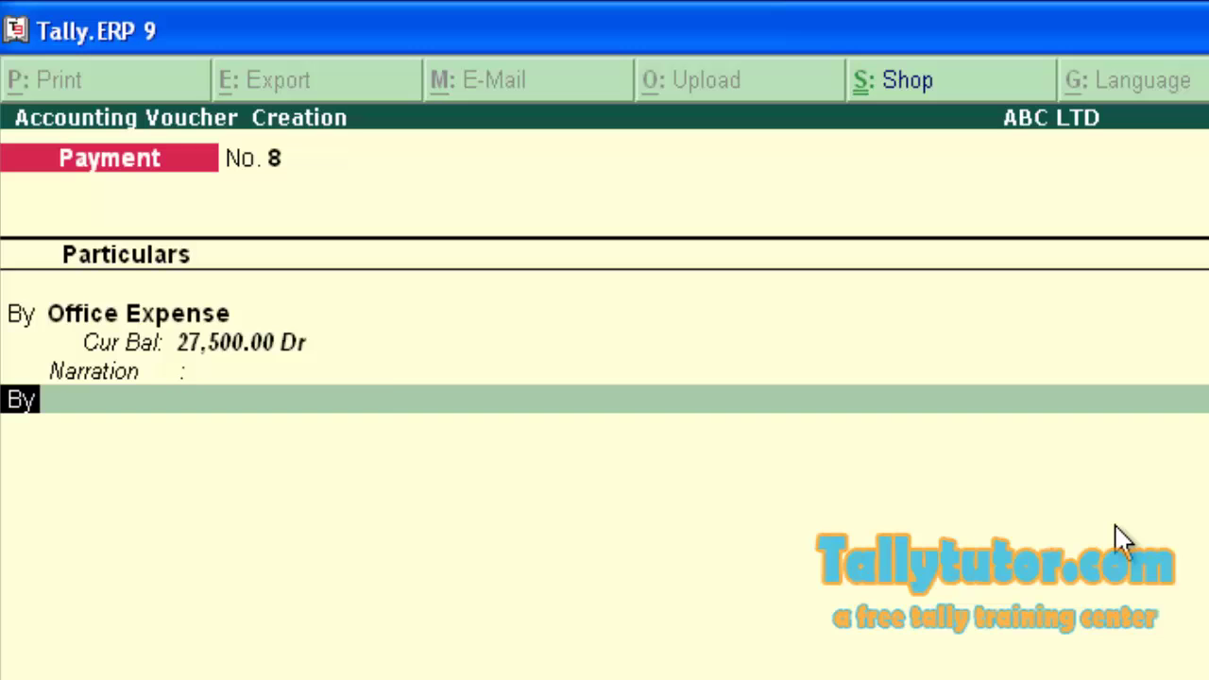
Step: Debit the Office Electricity ledger with 2,500 on the second line, leaving its narration blank
type("Off")
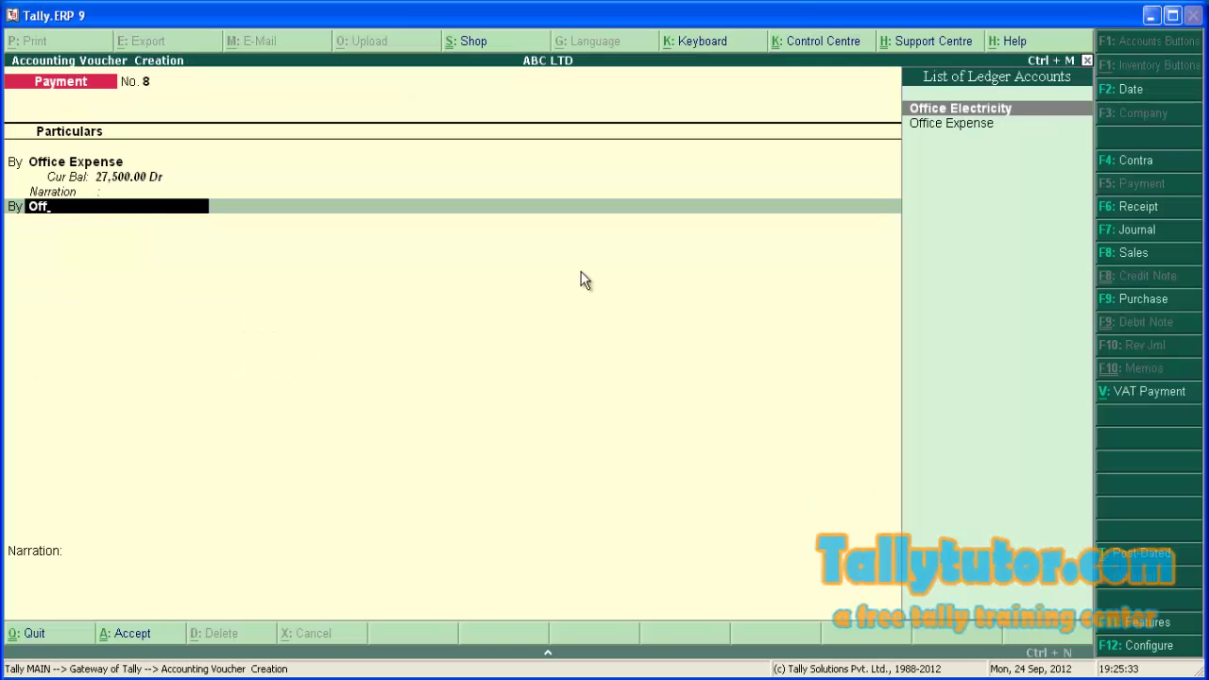
key("Return")
type("2500")
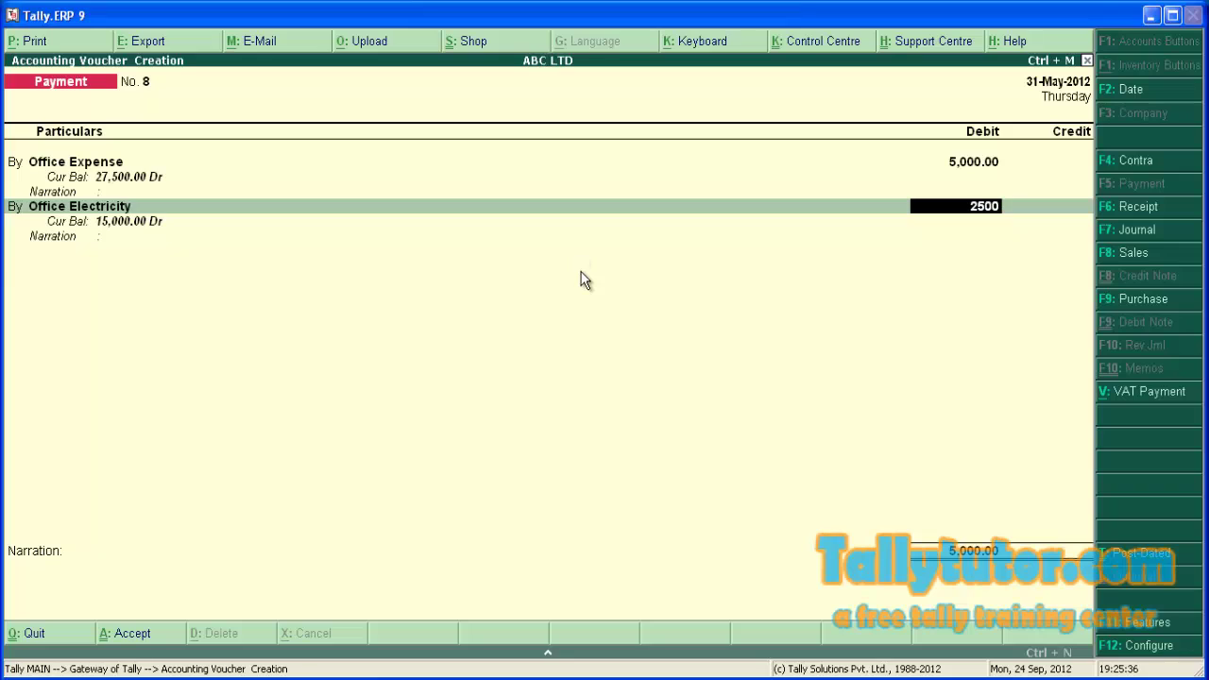
key("Return")
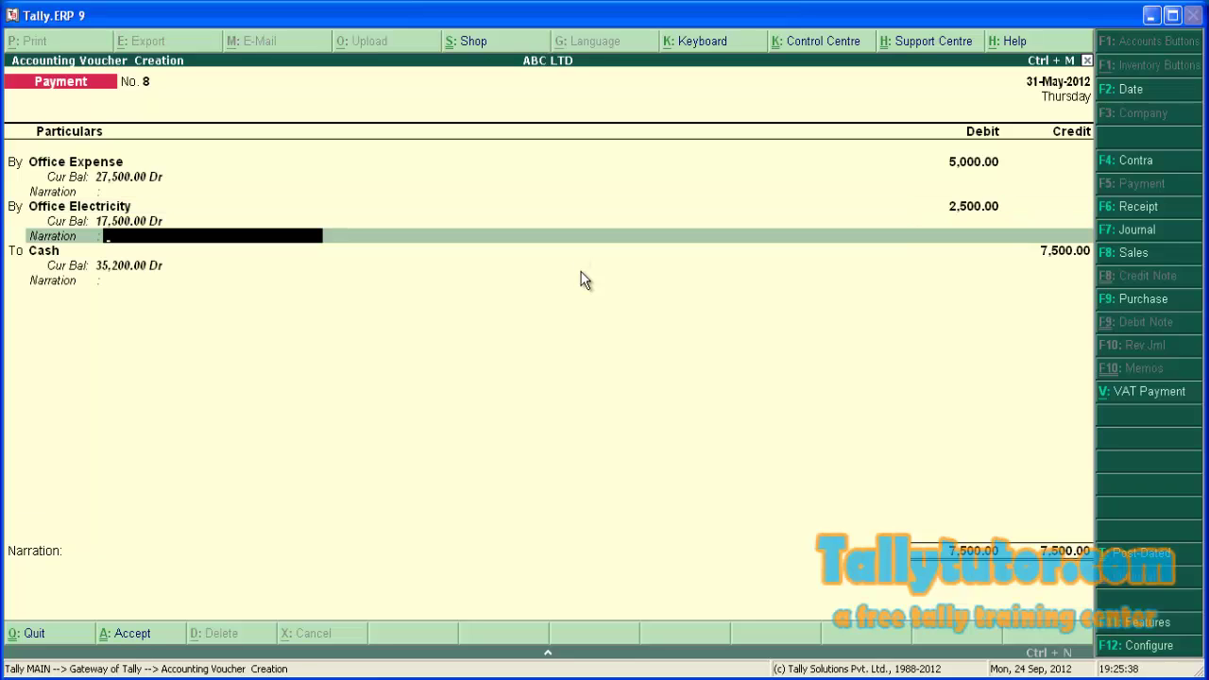
key("Return")
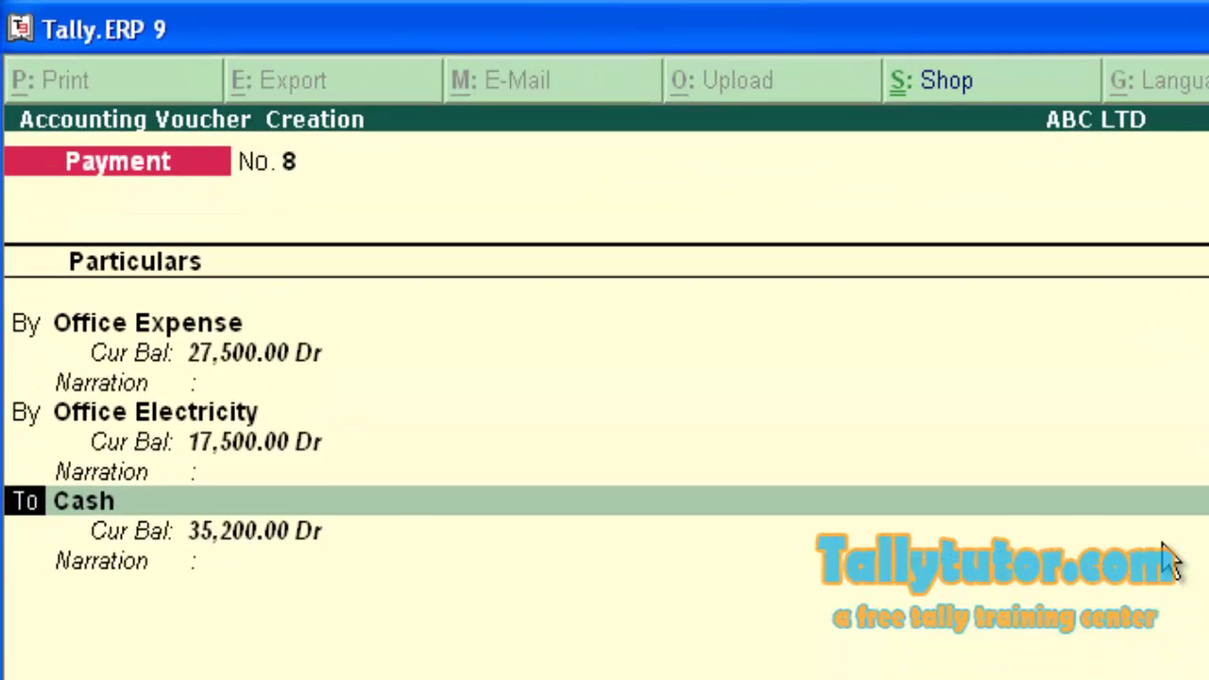
Step: Credit Cash with 7,500 and save the payment voucher without a narration
key("Return")
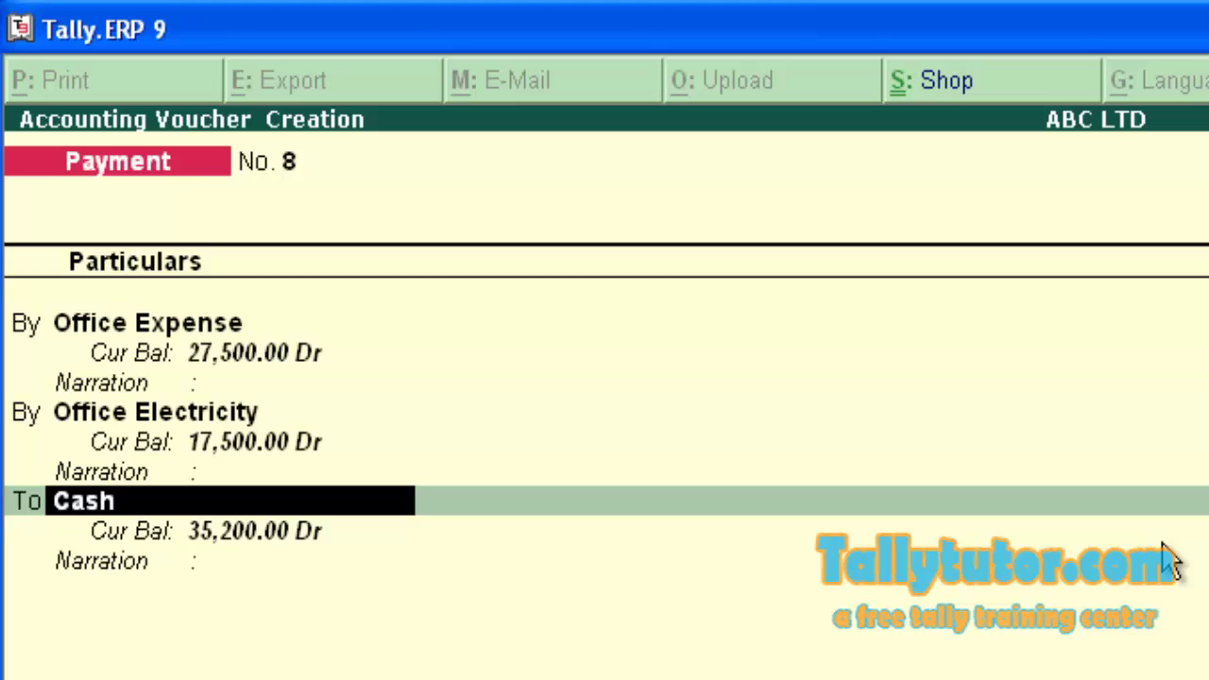
key("Return")
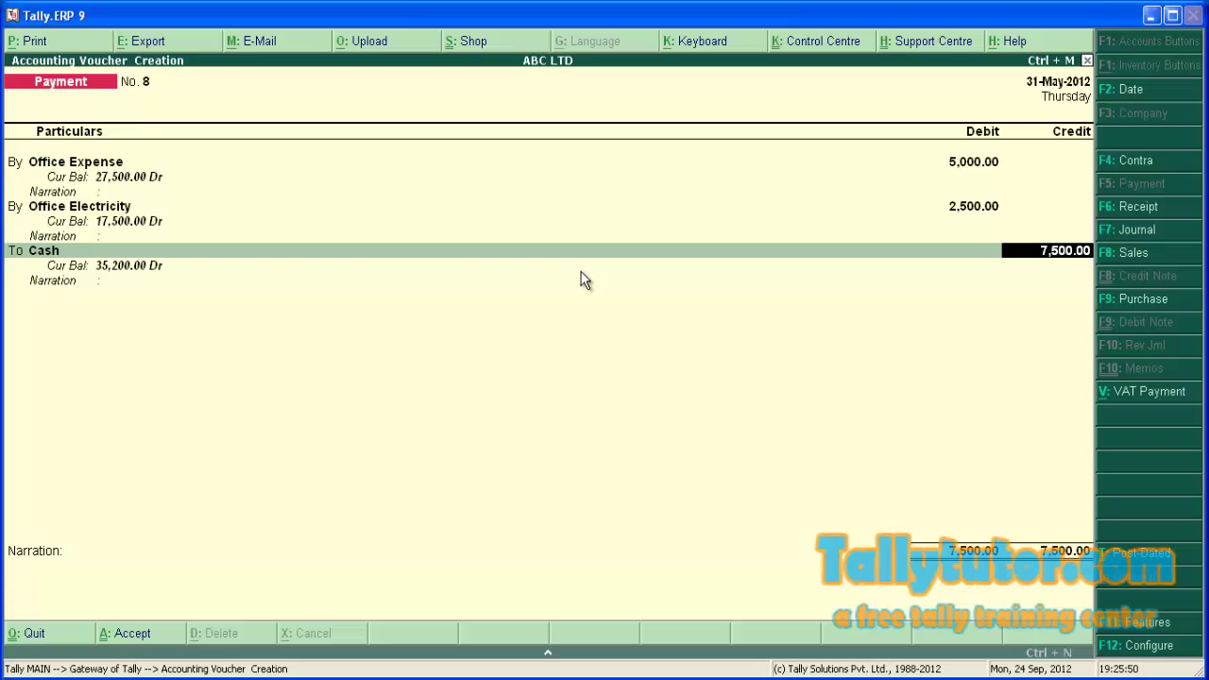
key("Return")
key("Return")
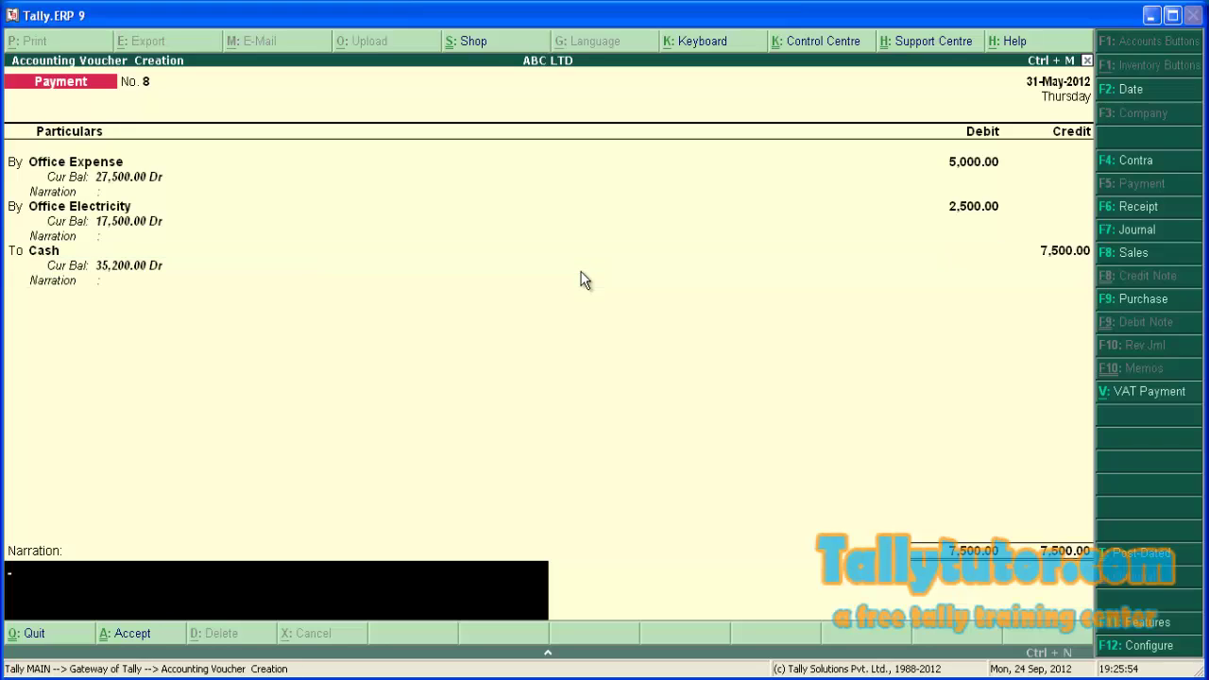
key("Return")
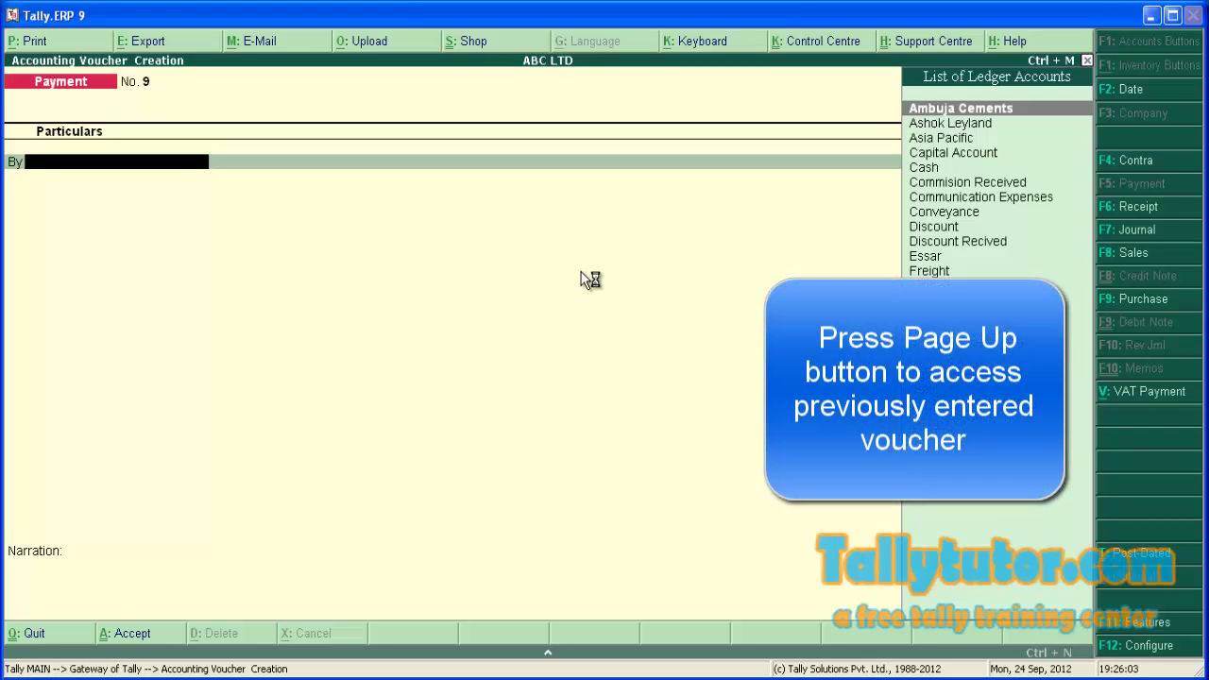
Step: Reopen the previously entered payment voucher to review it, accept it and return to the Gateway of Tally
key("Page_Up")
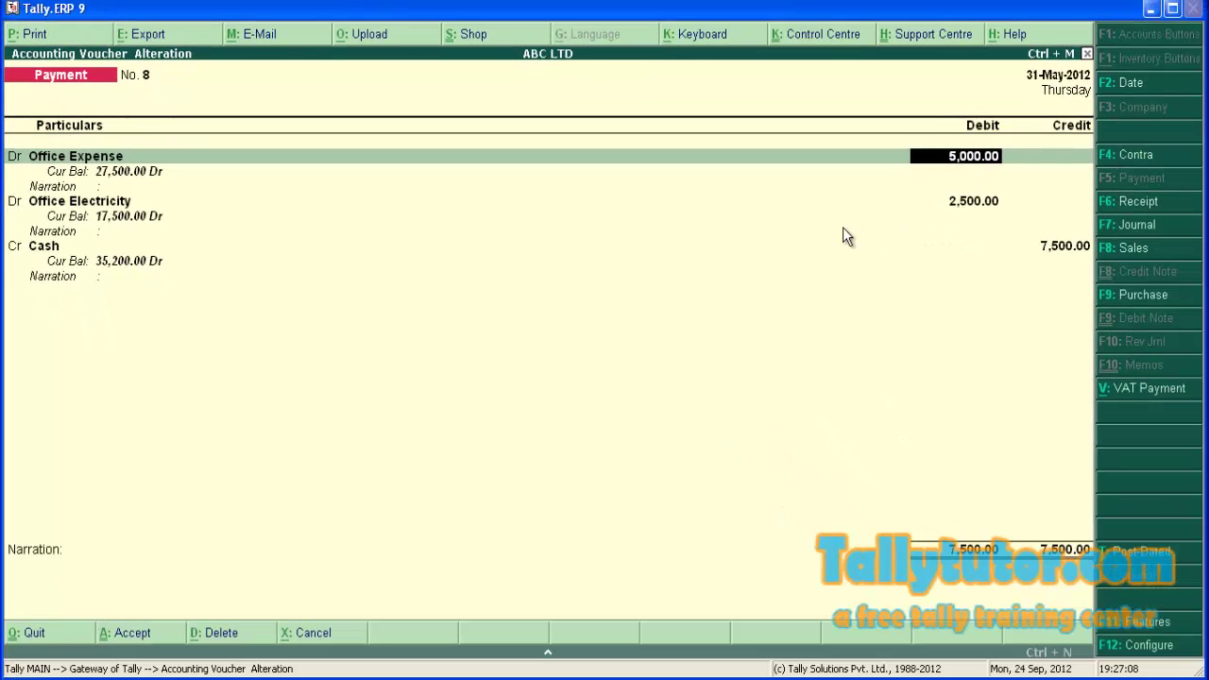
key("ctrl+a")
key("Escape")
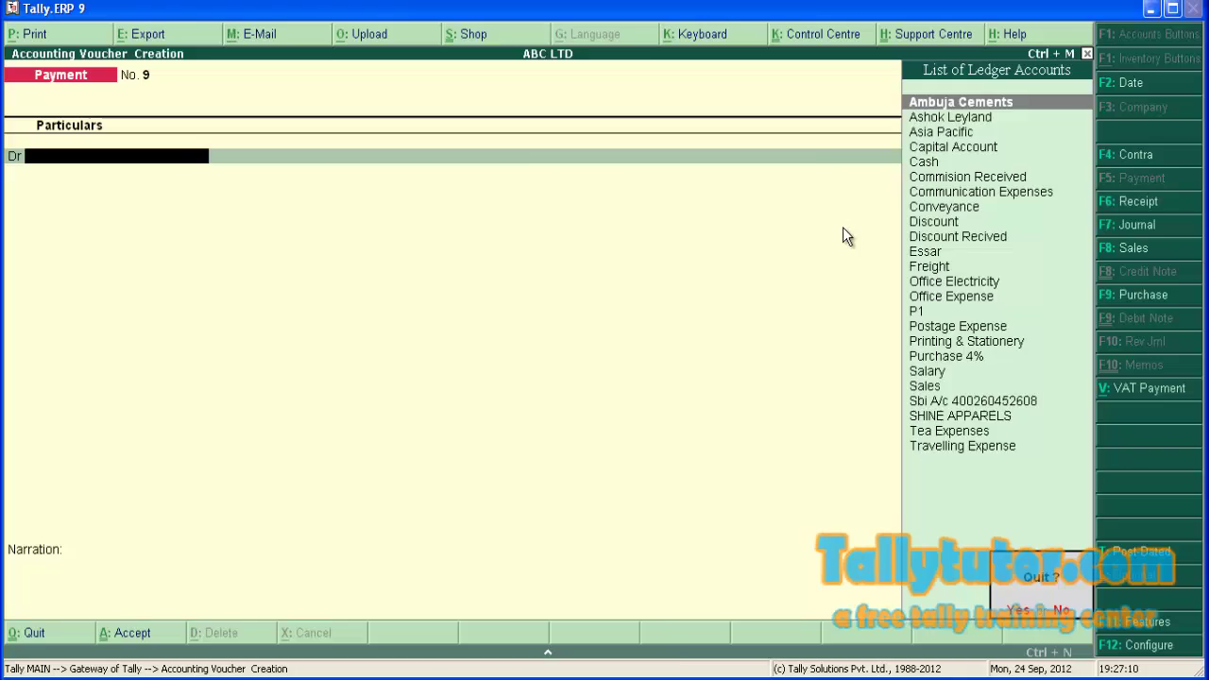
key("Return")
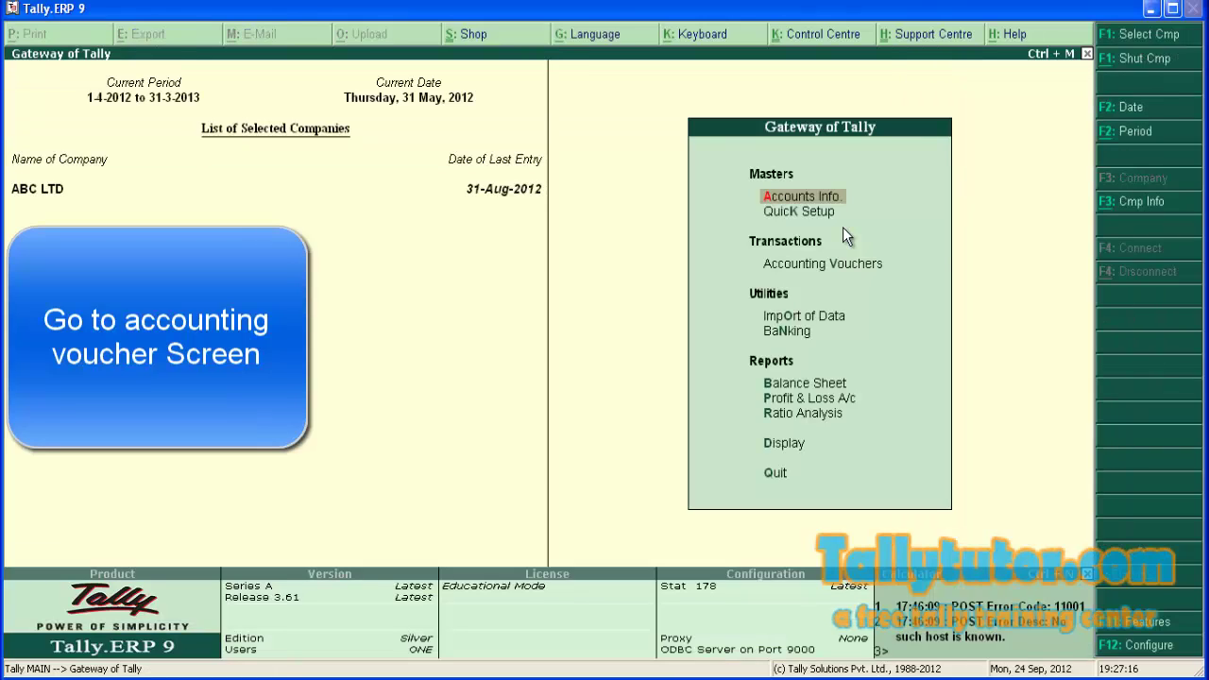
Step: Reopen accounting voucher entry, turn on single entry mode for payment, receipt and contra vouchers, and save the configuration
key("v")
key("F12")
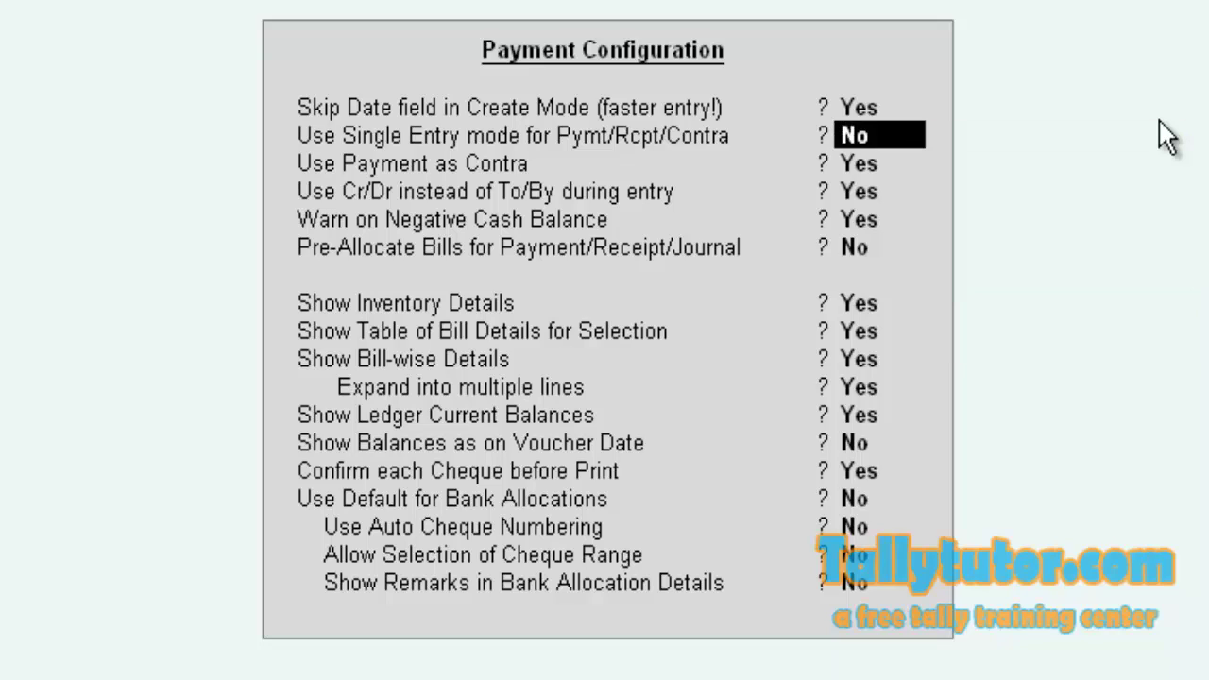
type("yes")
key("Return")
key("Return")
key("Return")
key("Return")
key("Return")
key("Return")
key("Return")
key("Return")
key("Return")
key("Return")
key("Return")
key("Return")
key("Return")
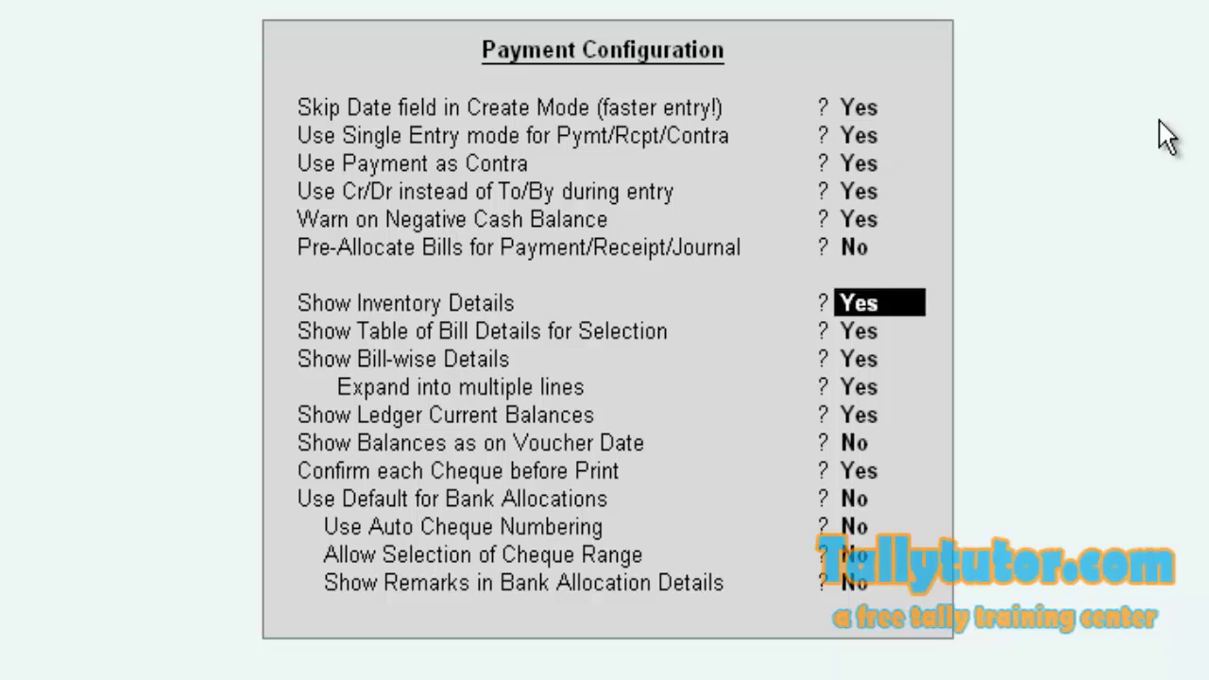
key("Return")
key("Return")
key("Return")
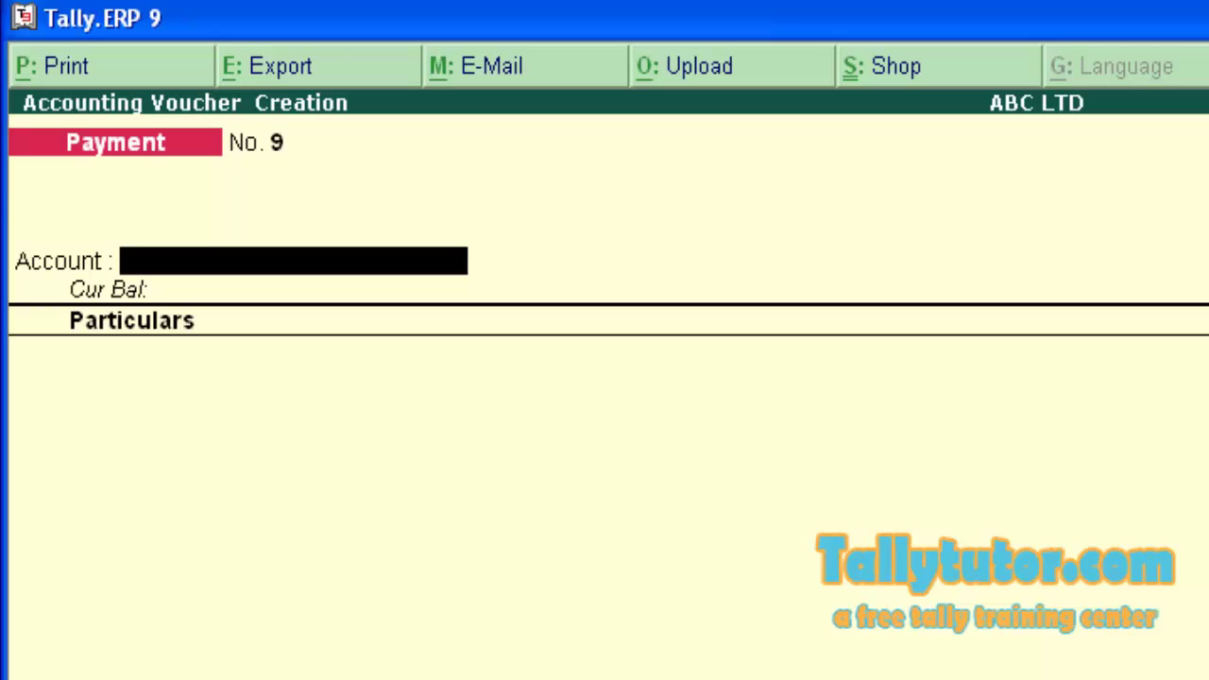
Step: Set Cash as the account of the new payment voucher and enter Office Expense for 5,000
type("Cash")
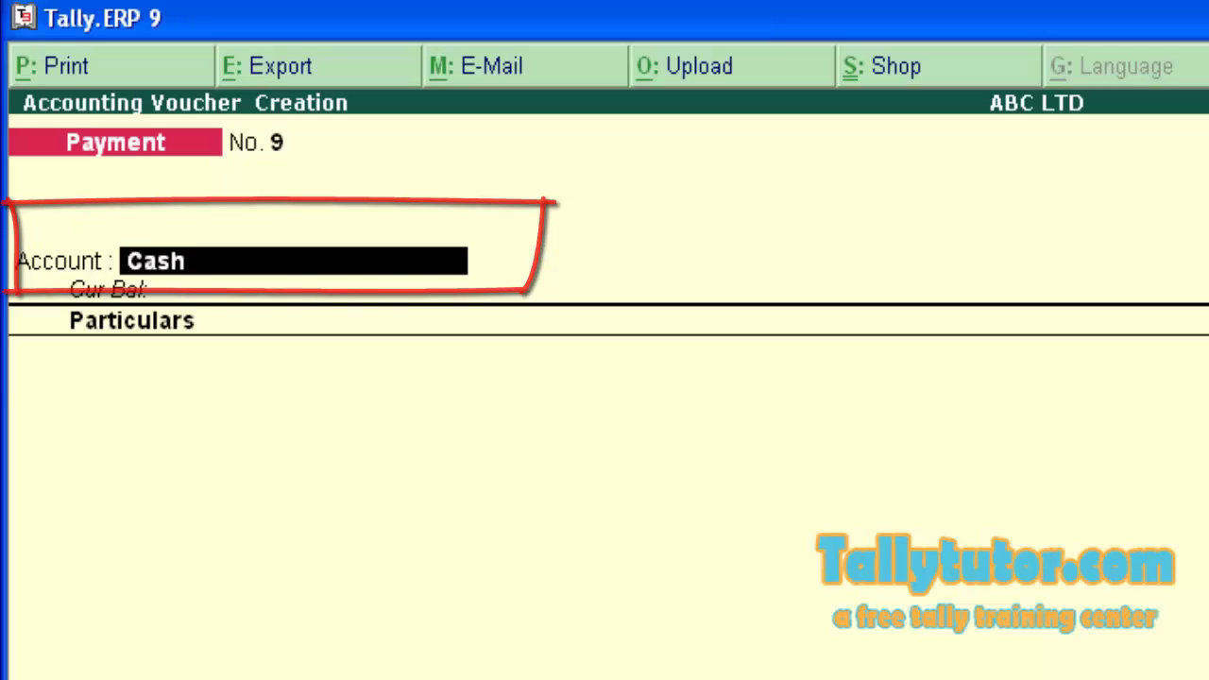
key("Return")
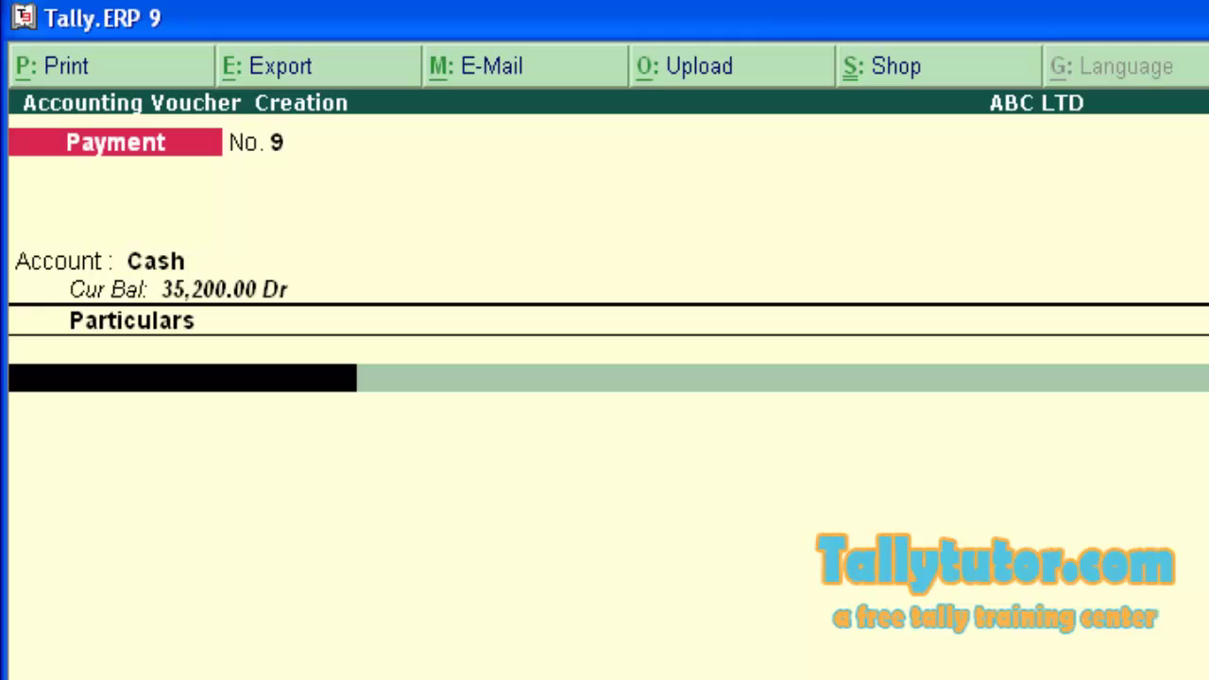
type("Off")
key("Return")
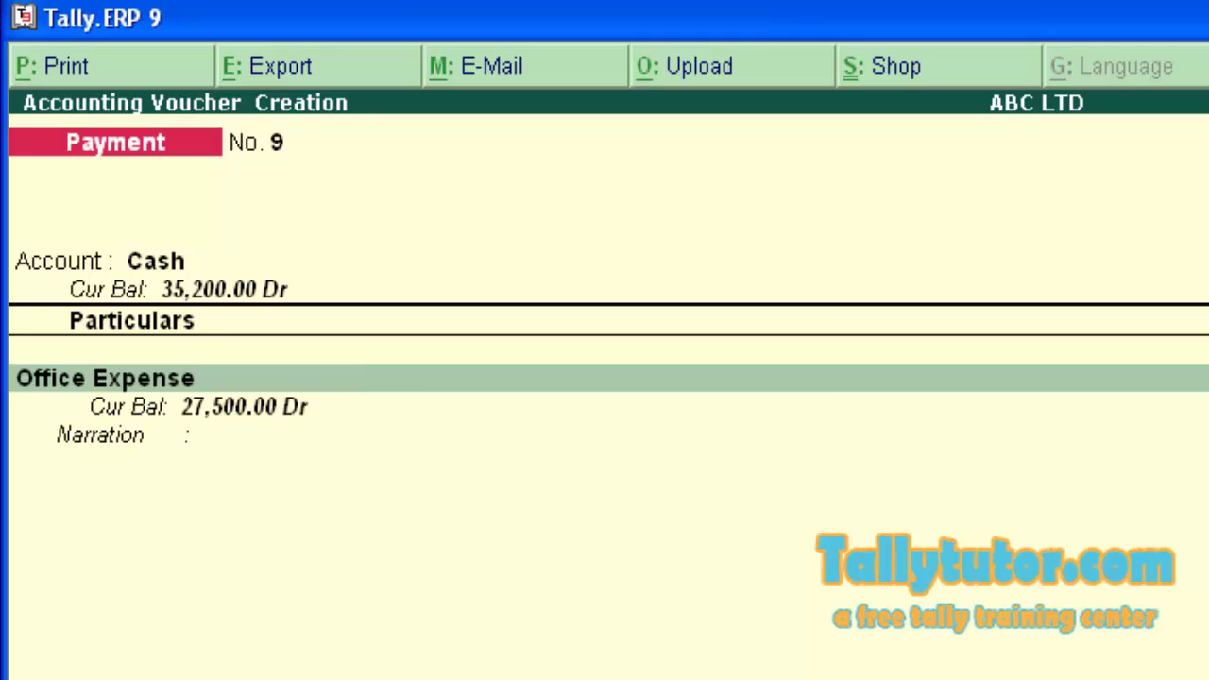
key("Return")
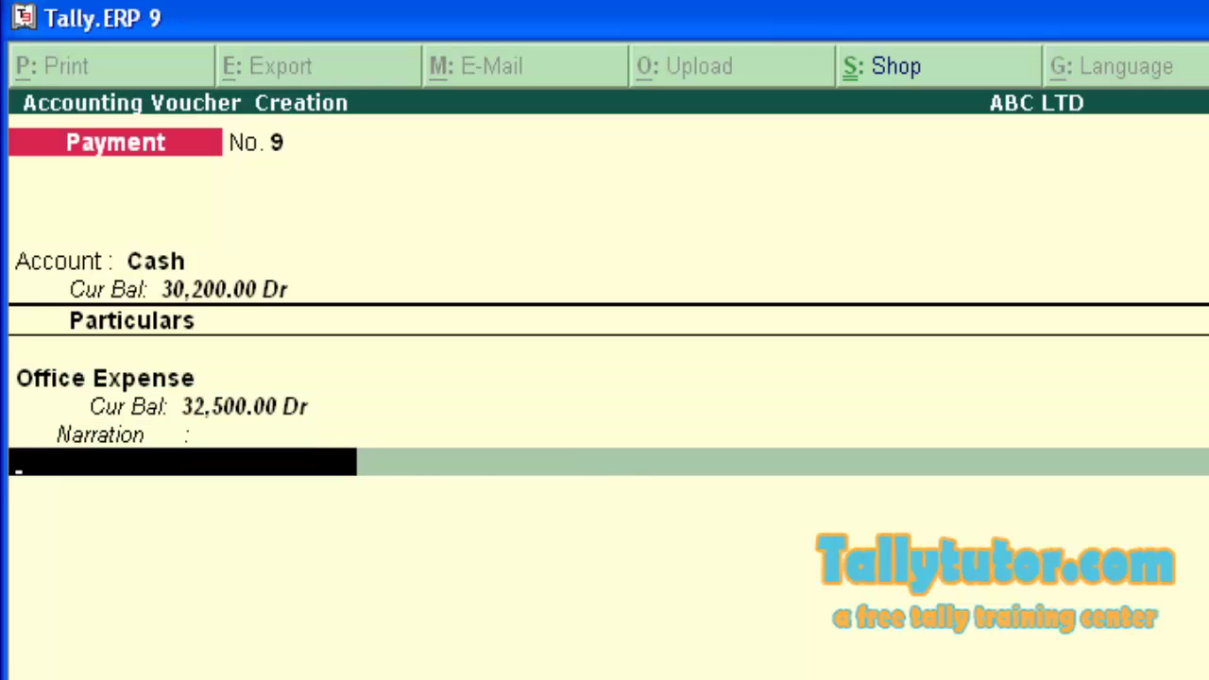
Step: Add Office Electricity for 2,500 and Tea Expenses for 500 to the voucher's particulars
type("Off")
key("Return")
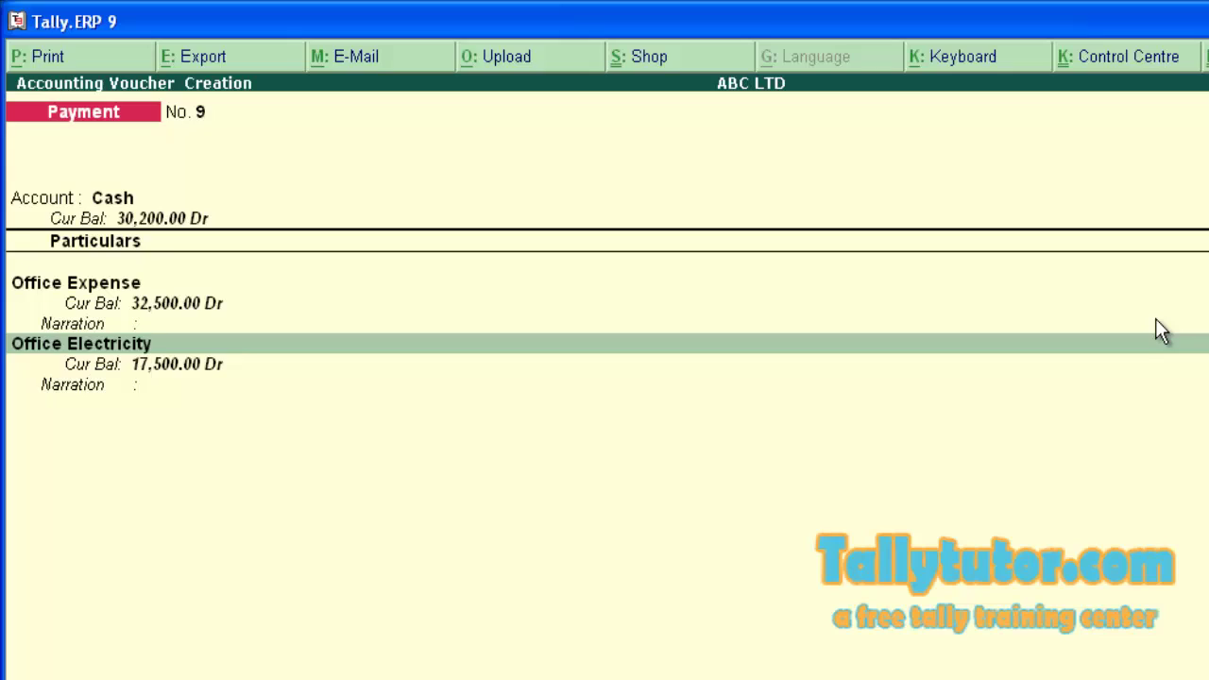
key("Return")
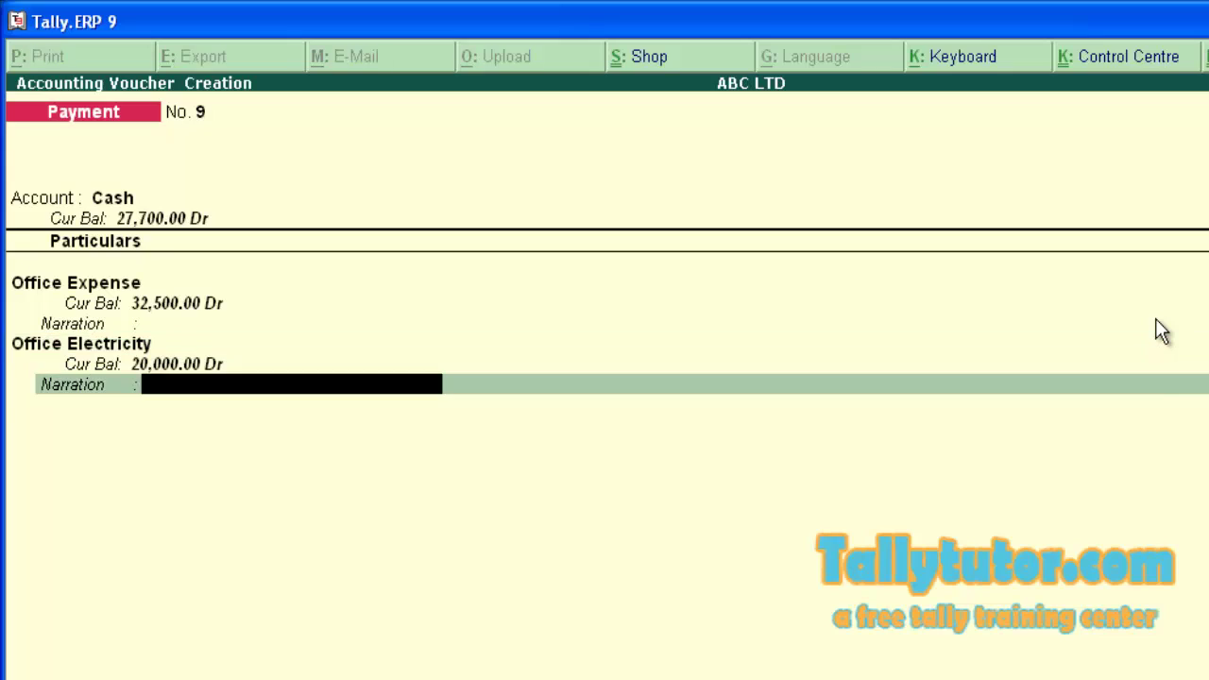
key("Return")
type("Tea")
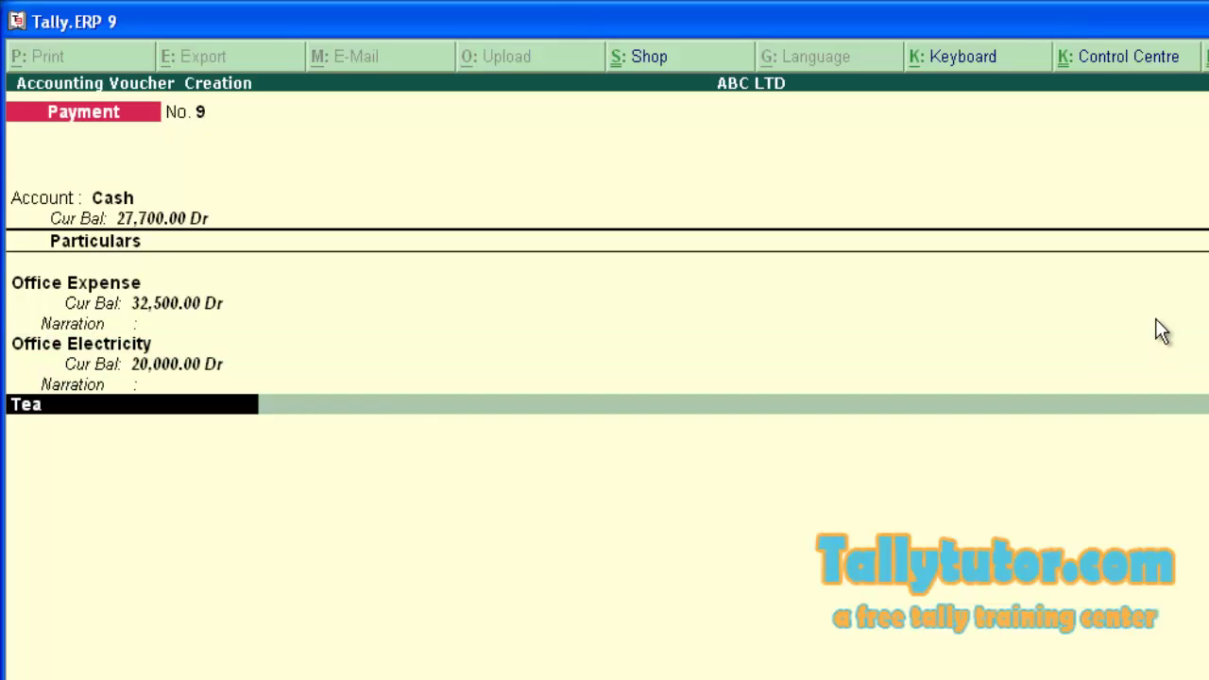
key("Return")
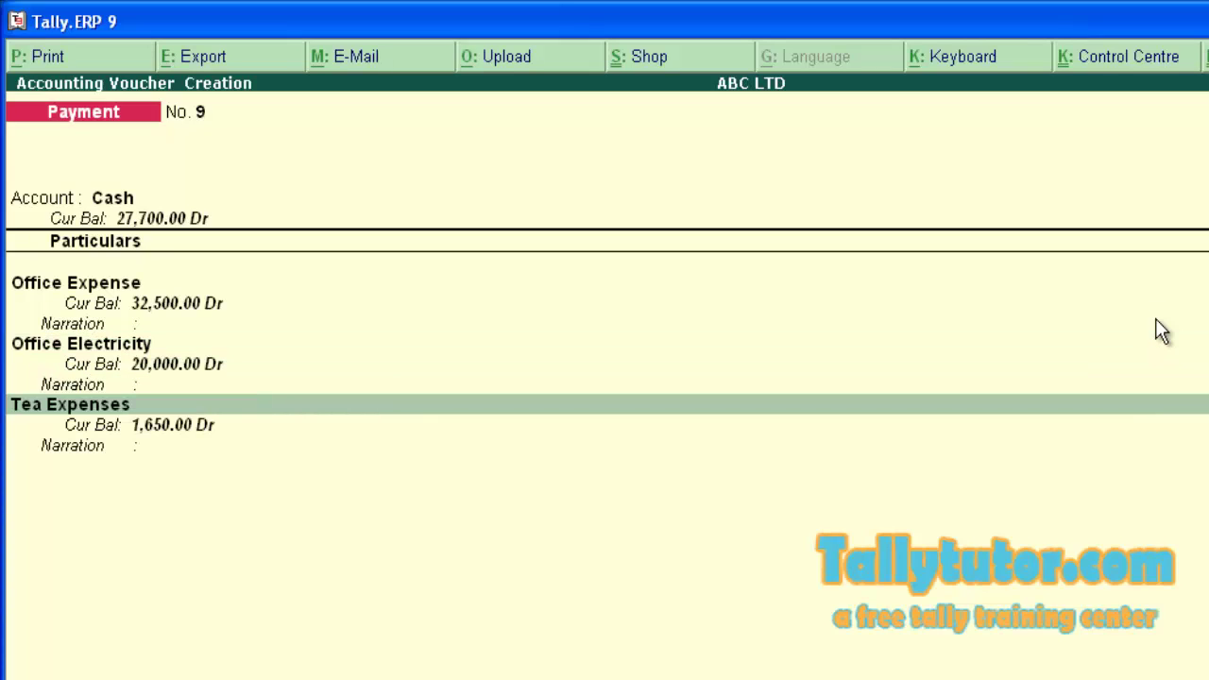
key("Return")
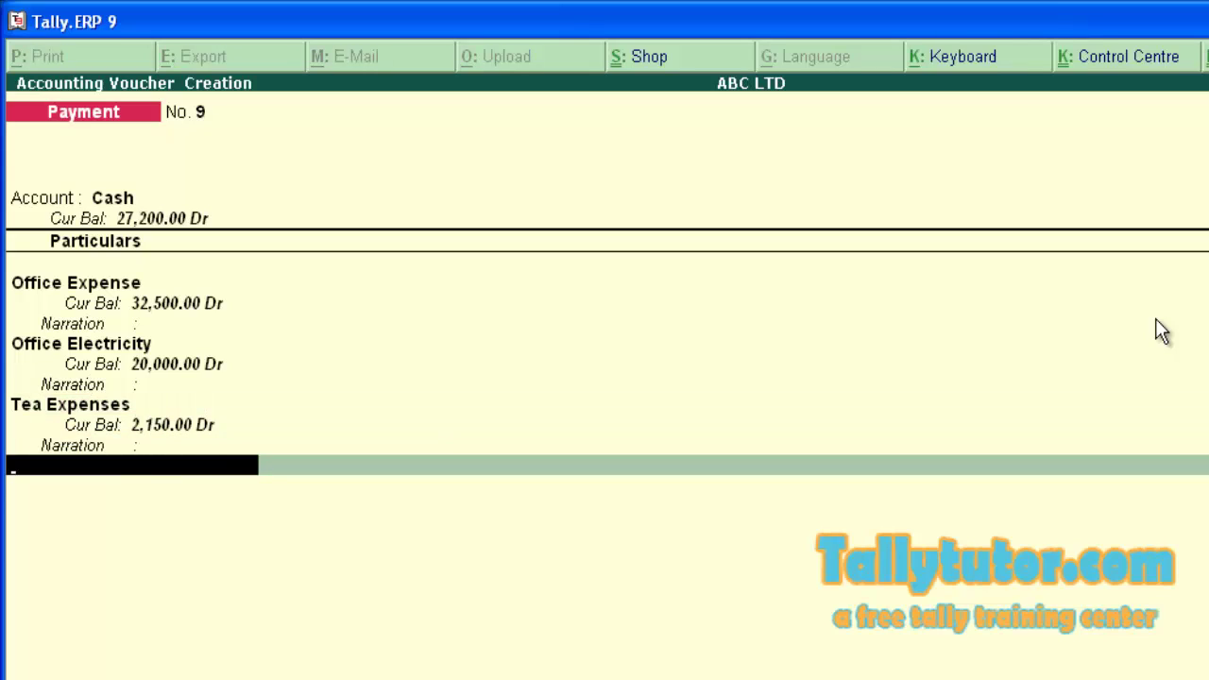
Step: Add Printing & Stationery for 525, end the particulars list and proceed to the voucher narration
type("P")
key("Return")
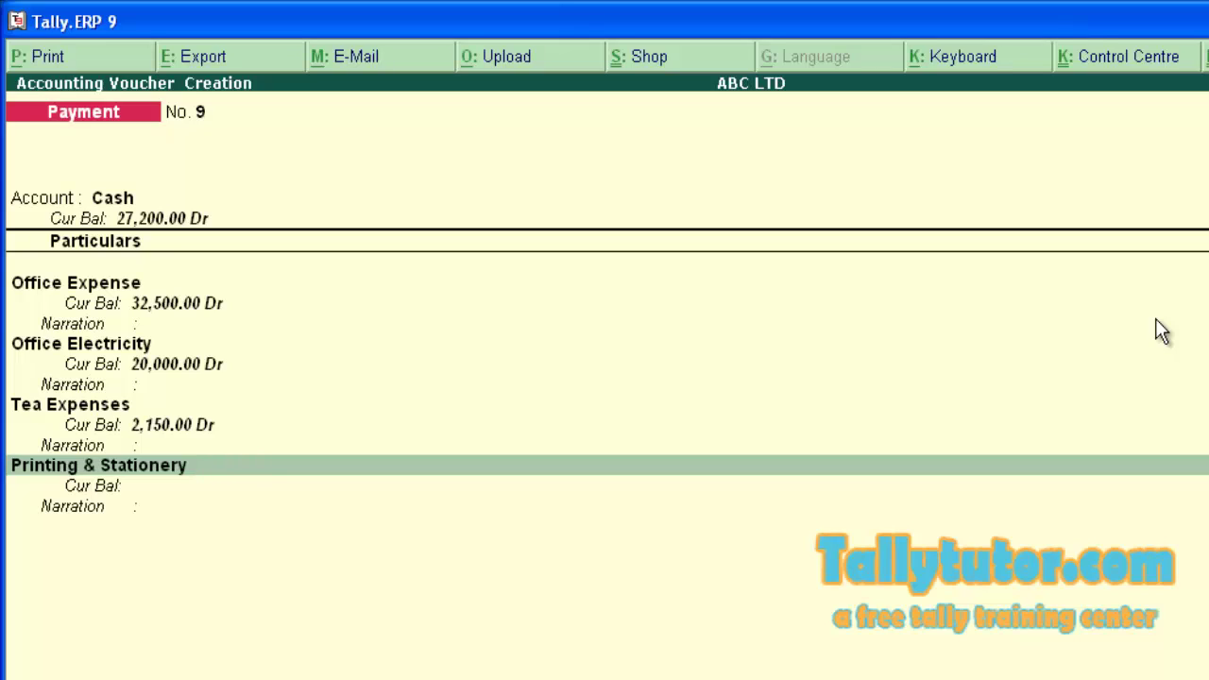
key("Return")
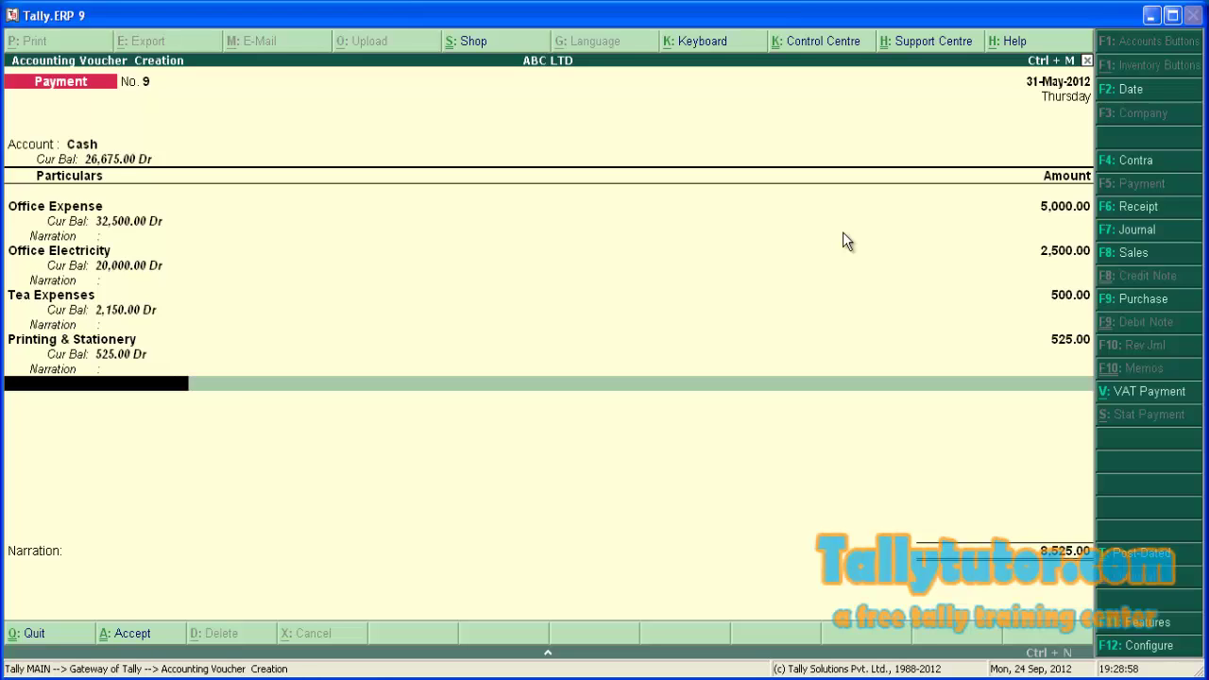
key("Return")
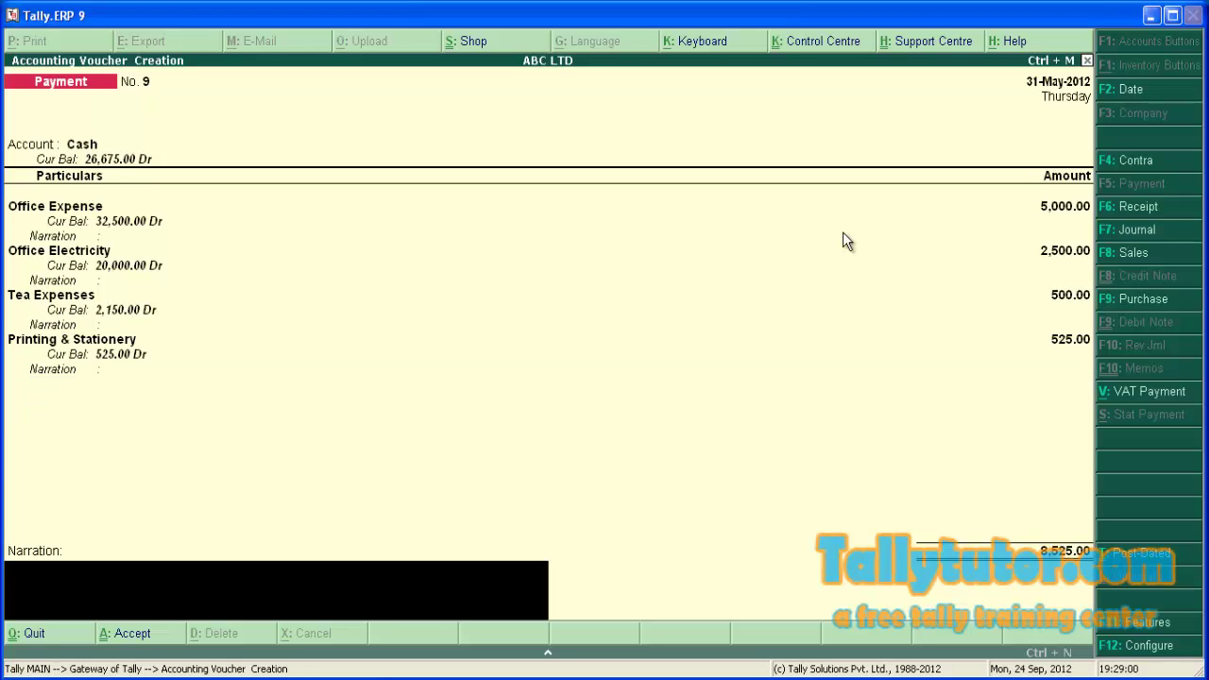